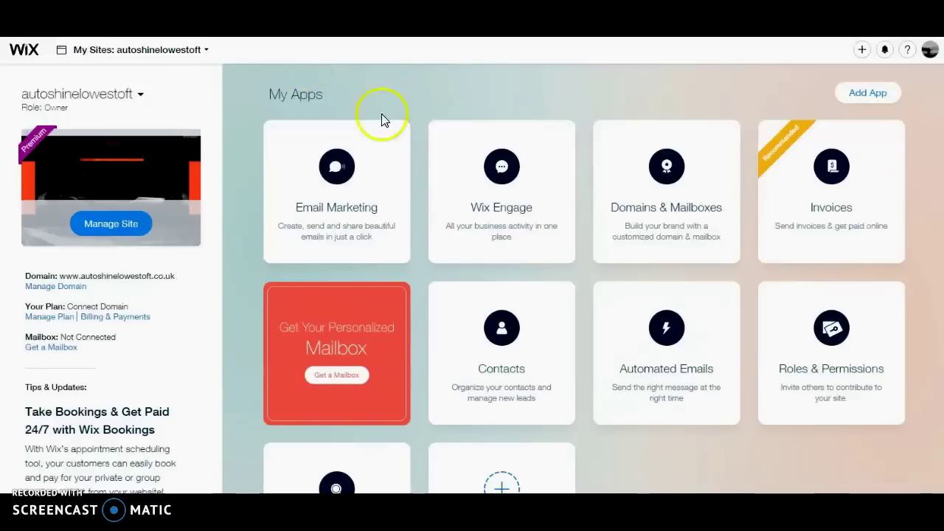
# - Check the Wix site's Domain settings to confirm the SSL certificate (HTTPS) is active
pyautogui.moveTo(269, 231)
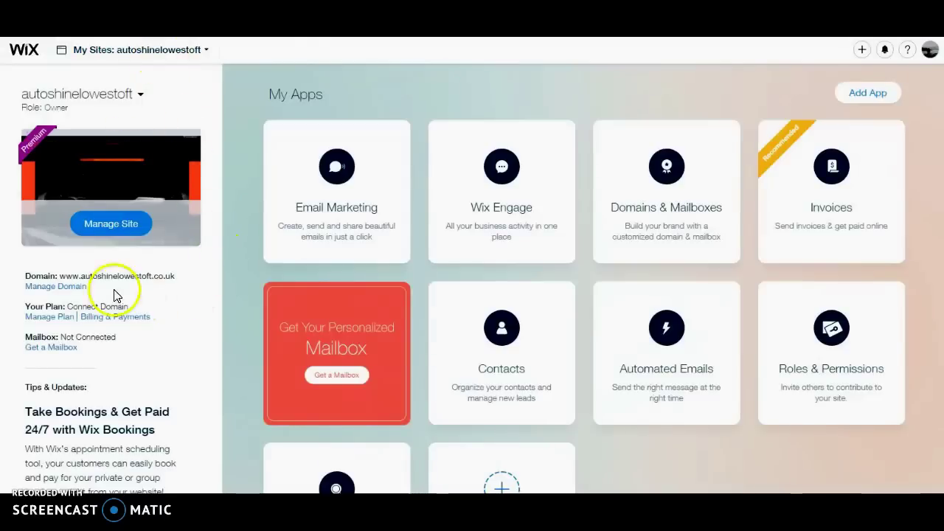
pyautogui.click(136, 227)
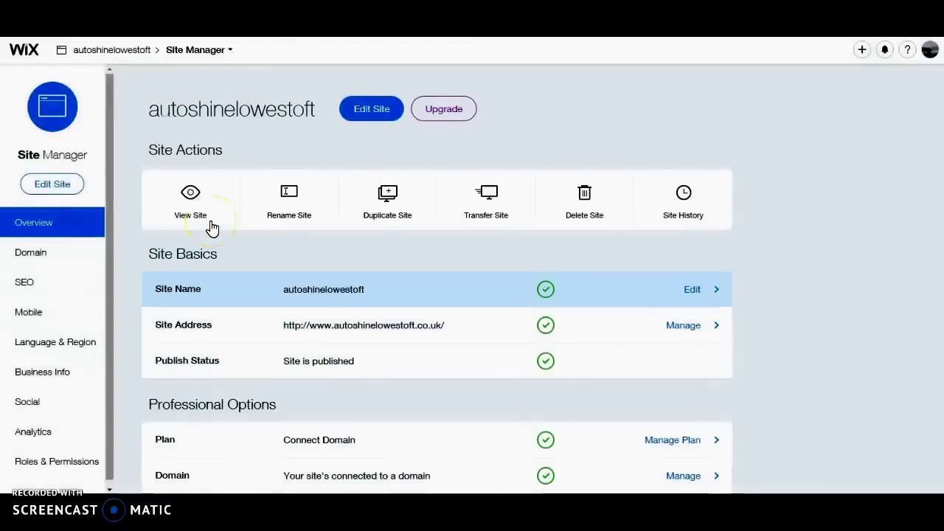
pyautogui.click(32, 259)
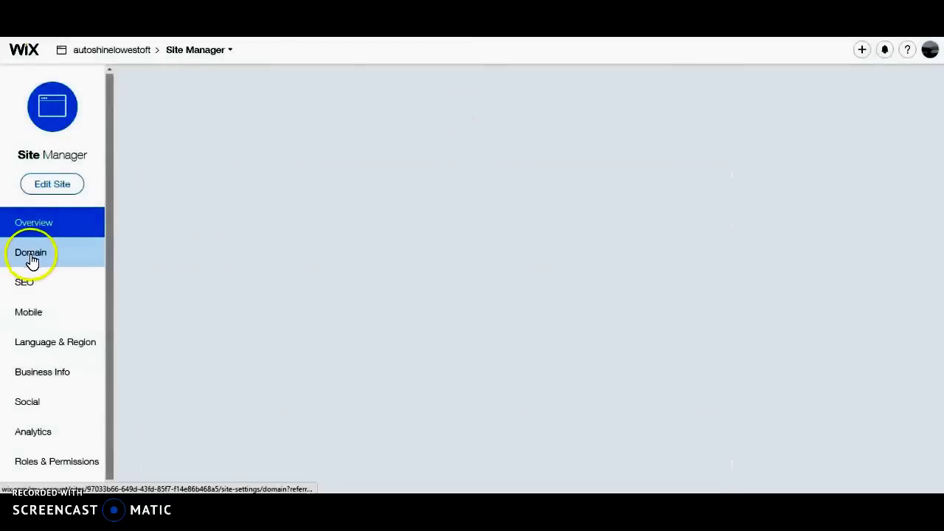
pyautogui.scroll(-2, 457, 232)
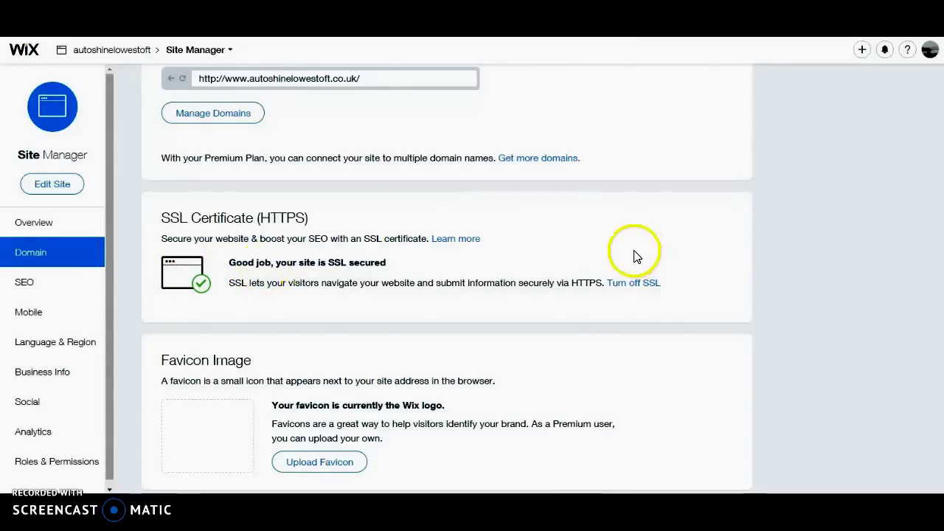
pyautogui.scroll(2, 635, 256)
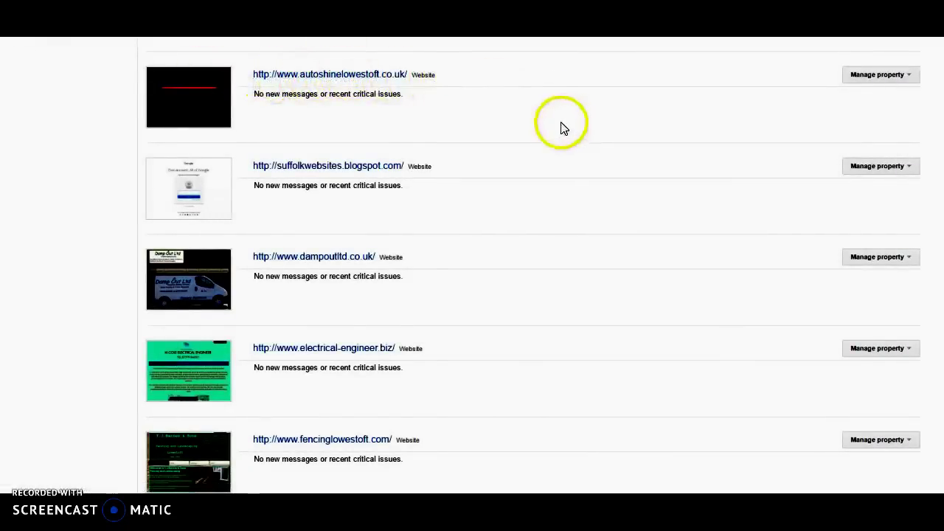
pyautogui.scroll(3, 560, 129)
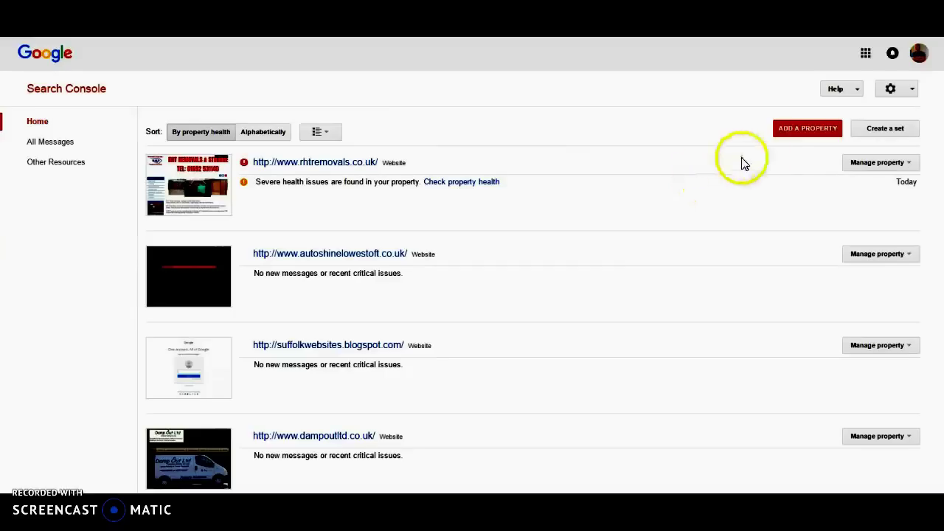
pyautogui.click(796, 137)
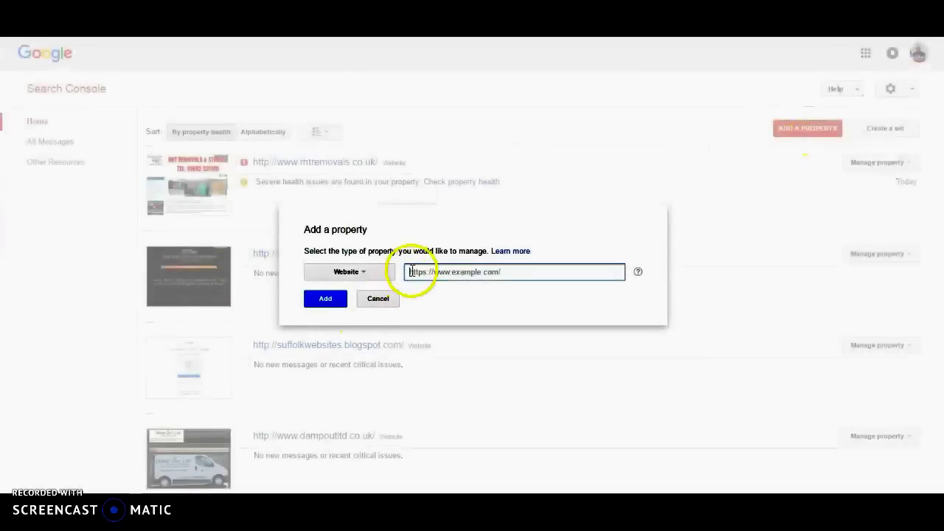
pyautogui.rightClick(411, 274)
pyautogui.click(446, 352)
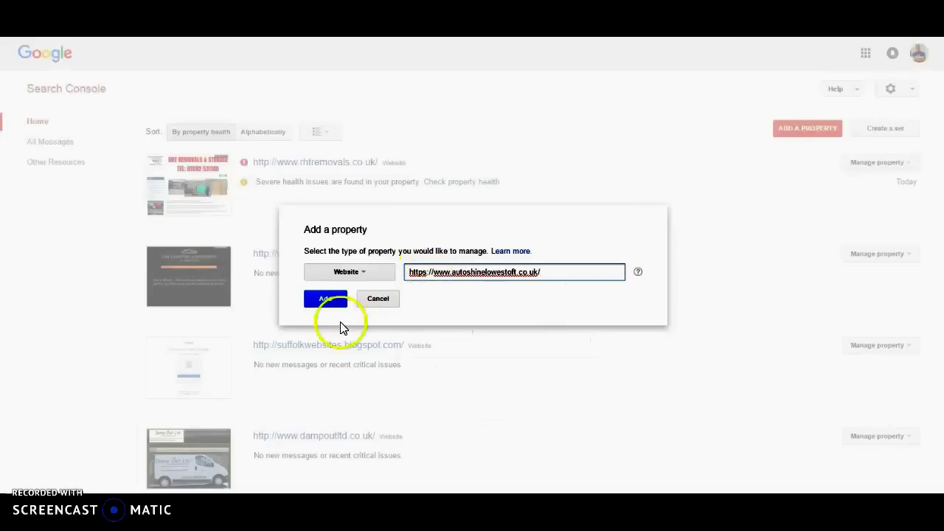
pyautogui.click(326, 302)
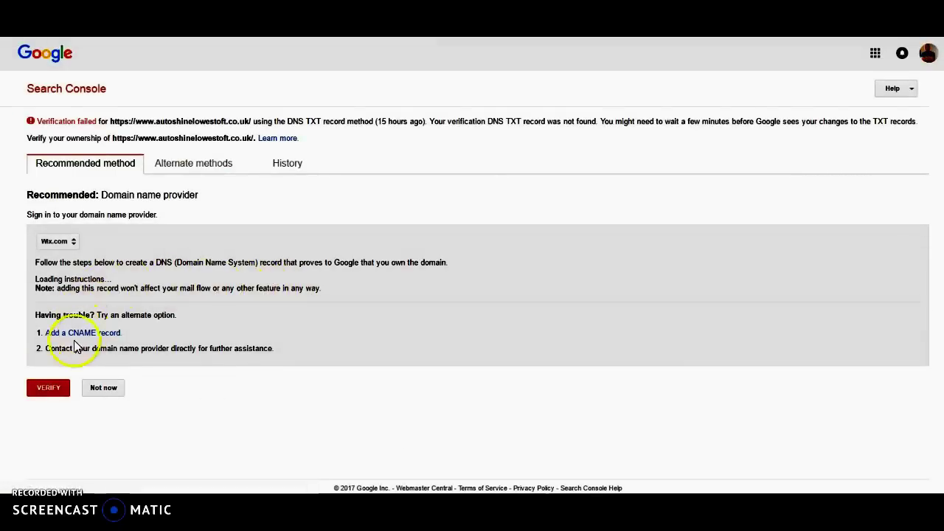
# - Choose the HTML tag alternate method and copy the google-site-verification meta tag
pyautogui.click(192, 168)
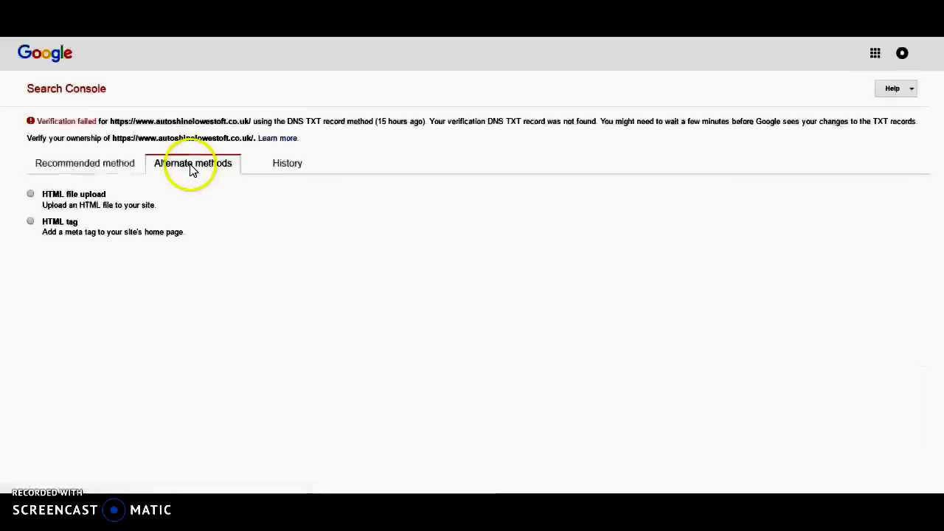
pyautogui.click(30, 222)
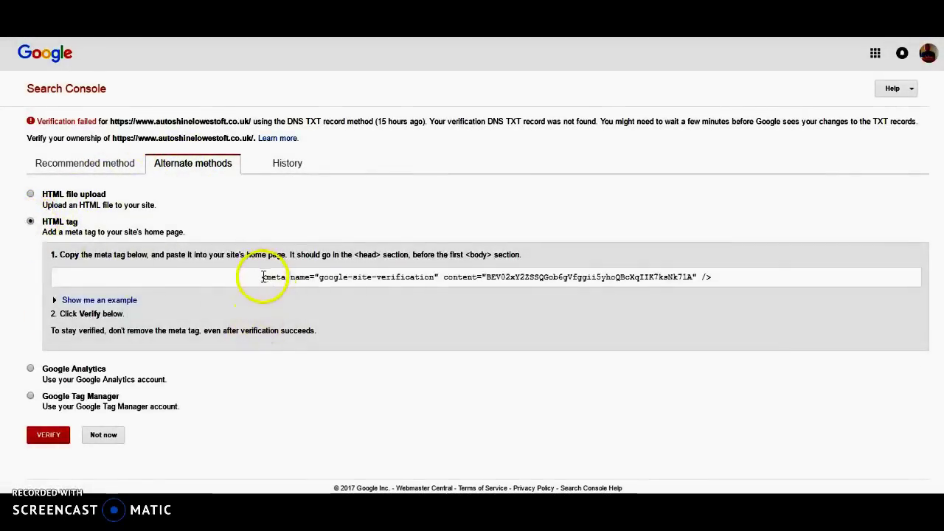
pyautogui.moveTo(263, 276); pyautogui.dragTo(643, 273)
pyautogui.rightClick(643, 273)
pyautogui.click(664, 279)
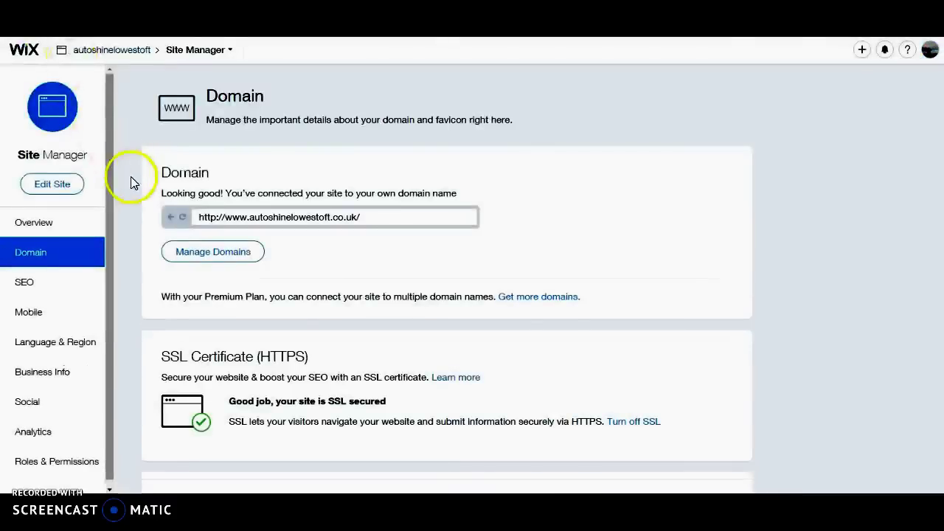
# - Open the site in the Wix editor and go to Site > Site Manager
pyautogui.click(62, 190)
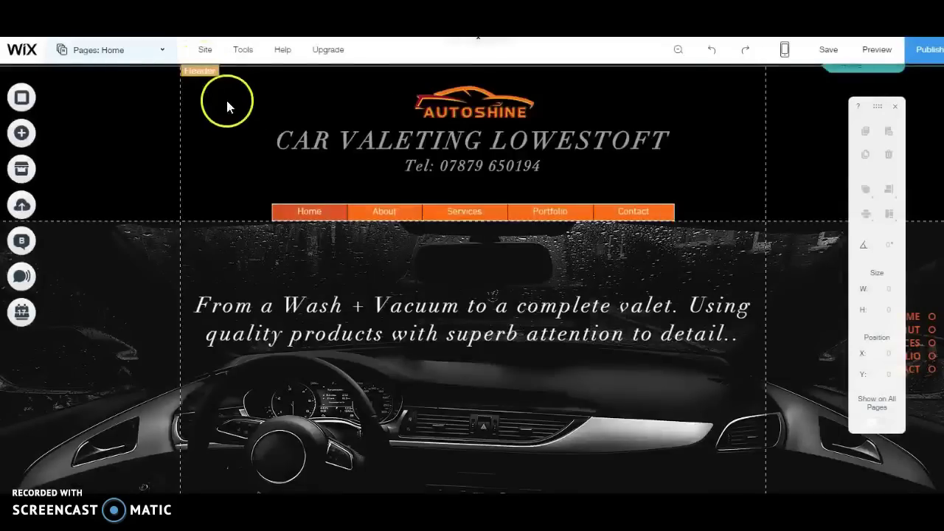
pyautogui.click(207, 52)
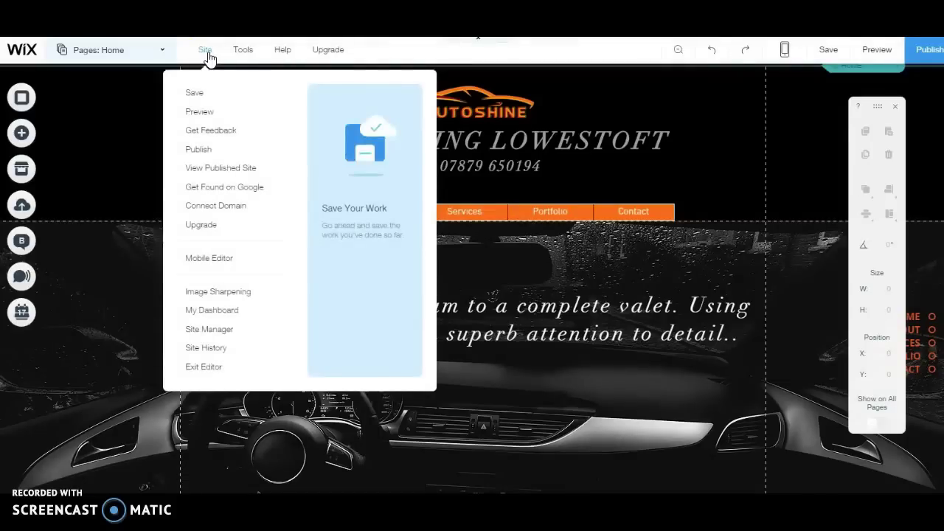
pyautogui.click(210, 330)
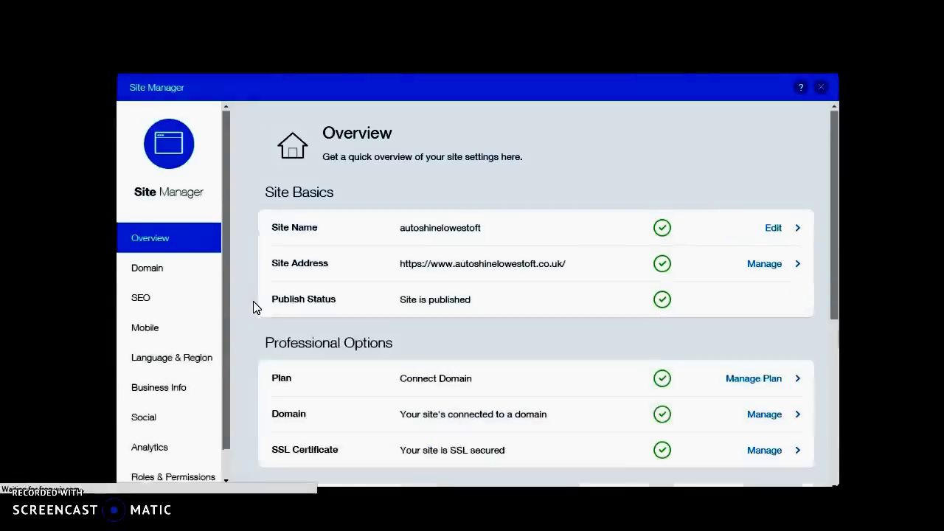
# - Paste the verification meta tag on a new line of the SEO Header Code, then close Site Manager
pyautogui.click(149, 300)
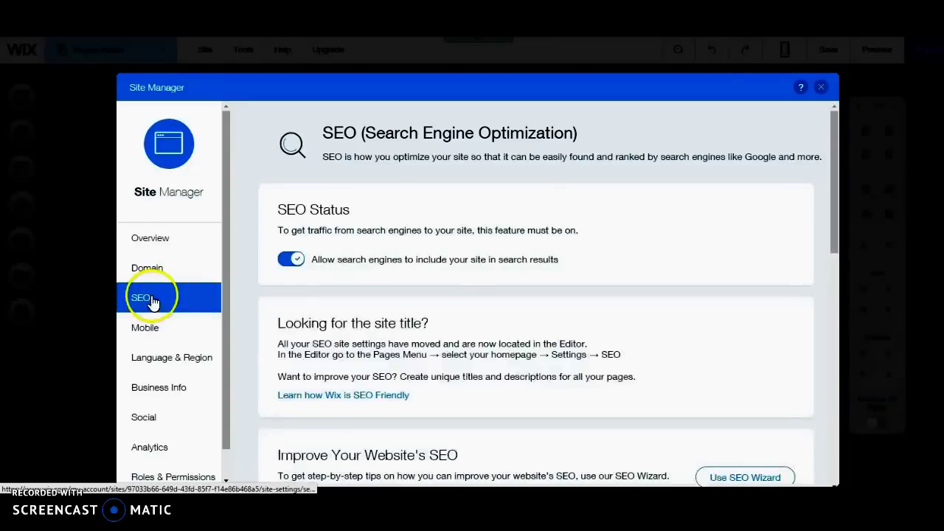
pyautogui.scroll(-4, 489, 288)
pyautogui.scroll(-3, 484, 278)
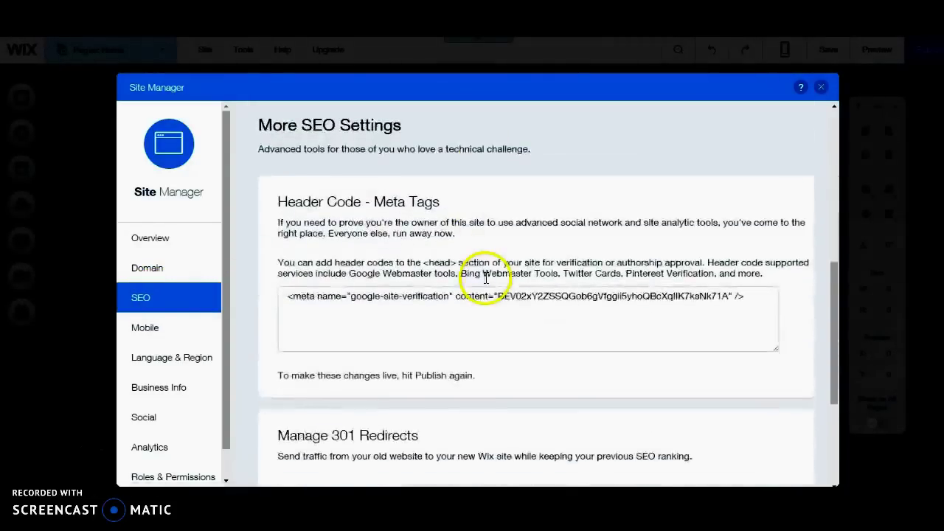
pyautogui.click(753, 236)
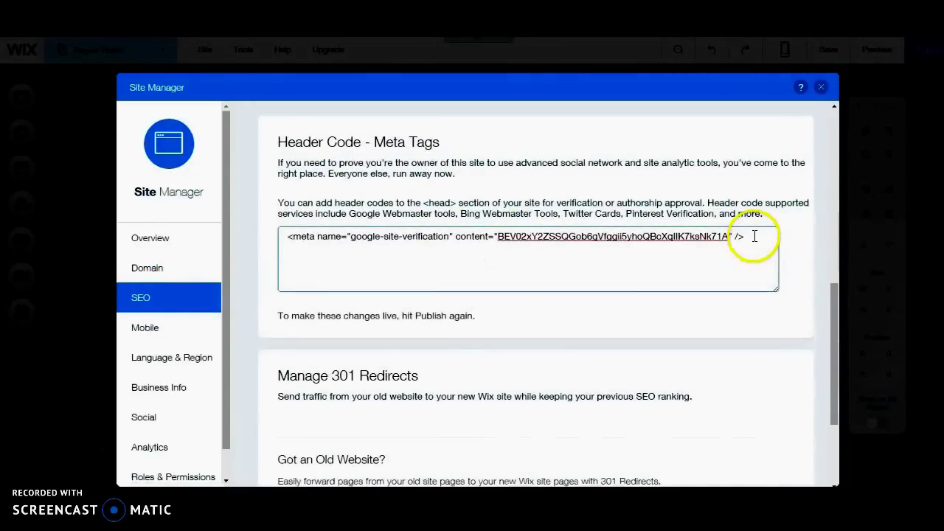
pyautogui.press('Return')
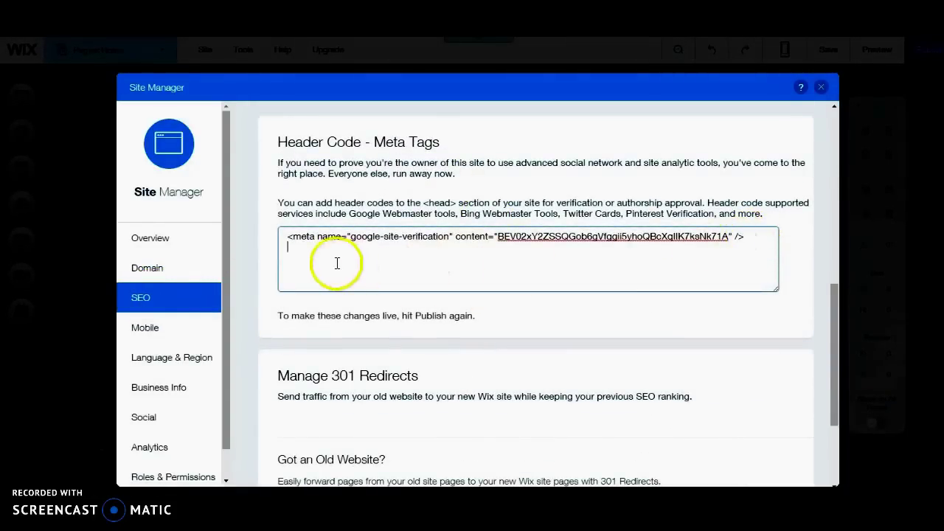
pyautogui.rightClick(295, 249)
pyautogui.click(301, 321)
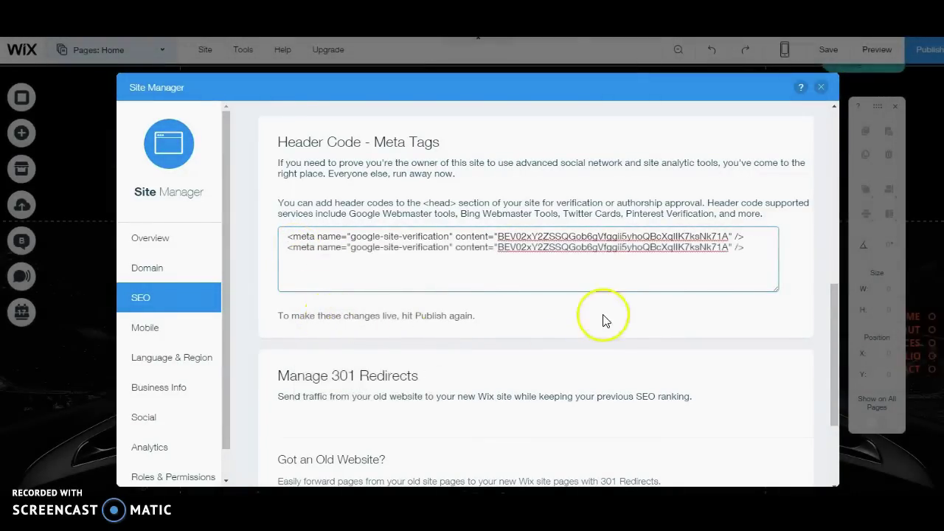
pyautogui.click(928, 59)
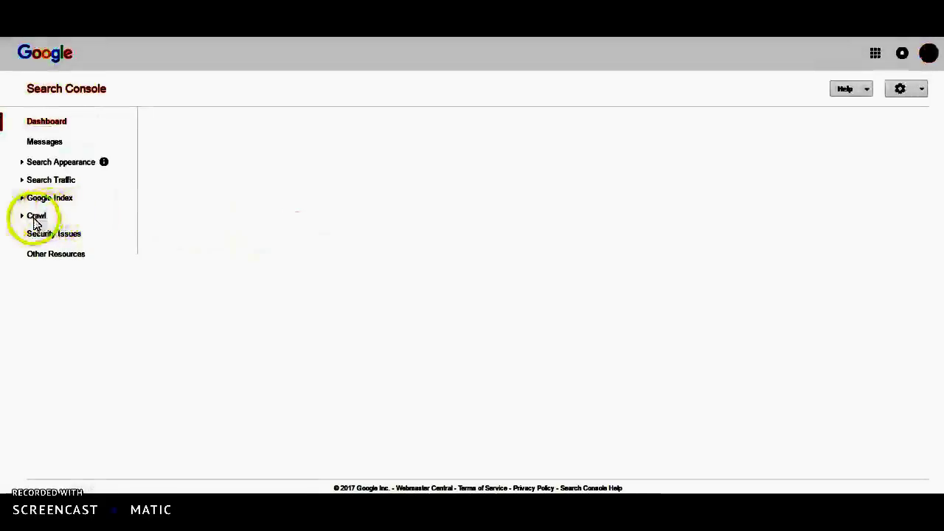
# - Submit sitemap.xml under Crawl > Sitemaps for the HTTPS property
pyautogui.click(36, 216)
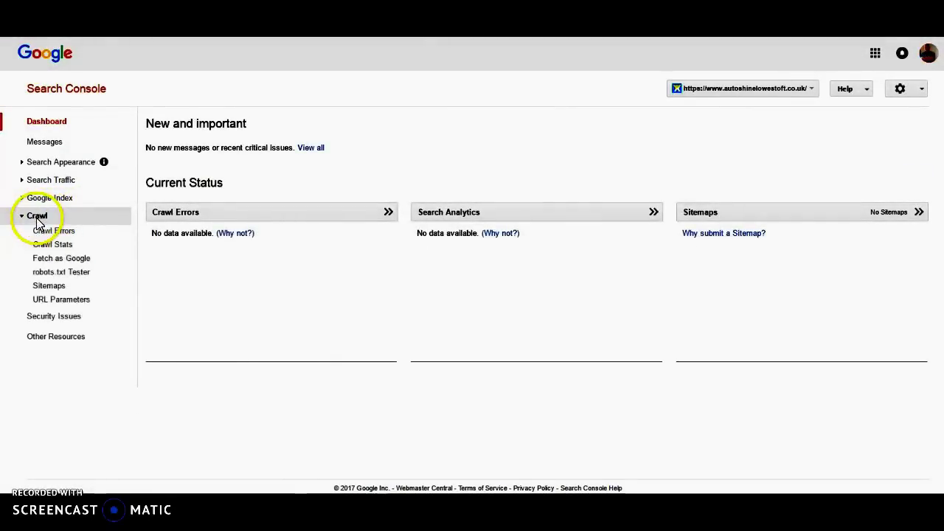
pyautogui.click(50, 286)
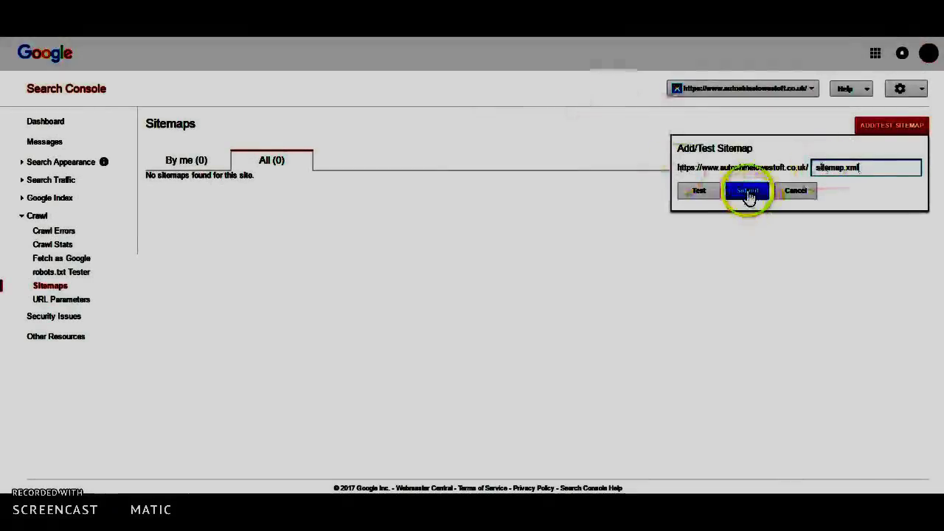
pyautogui.click(747, 192)
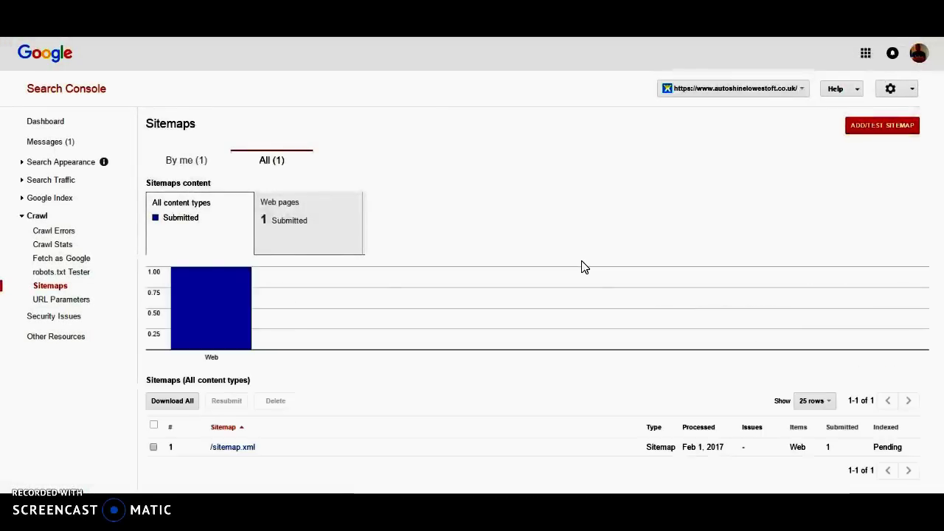
pyautogui.scroll(-1, 659, 388)
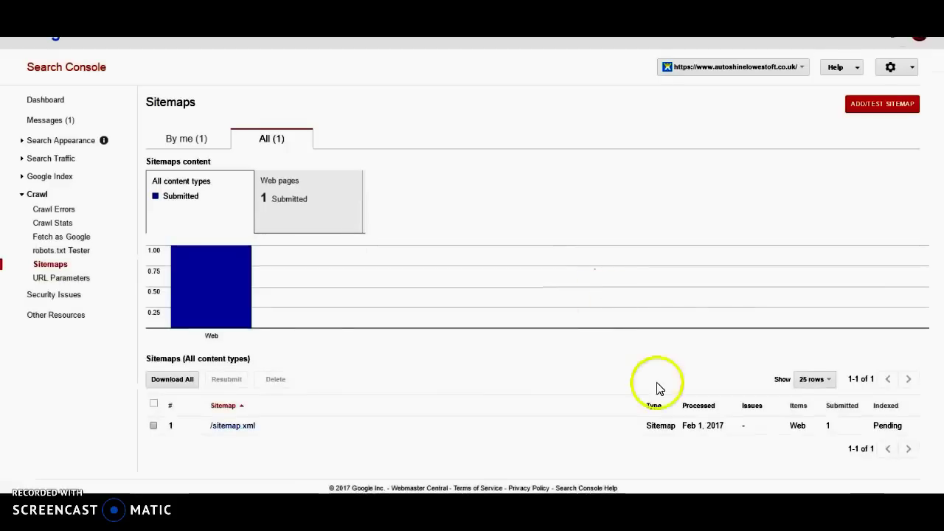
# - Fetch the homepage with Fetch as Google and request its indexing
pyautogui.click(63, 237)
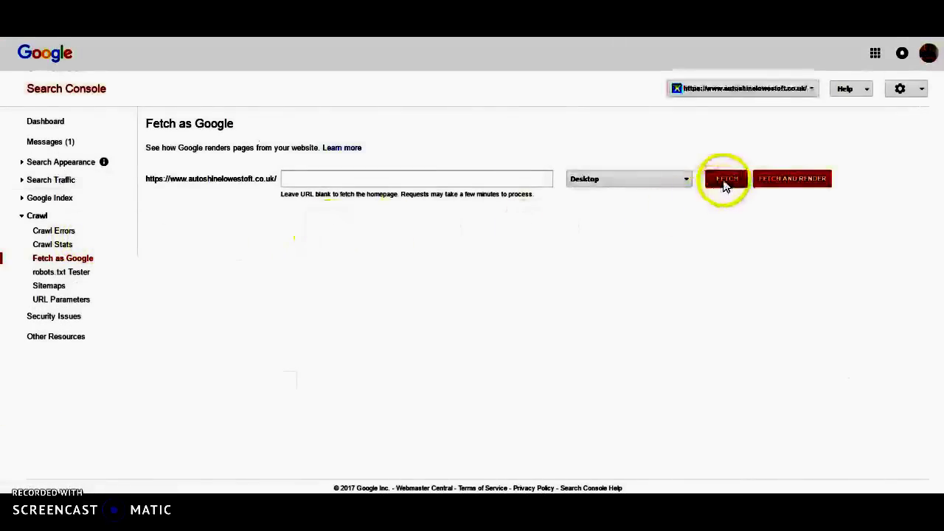
pyautogui.click(722, 185)
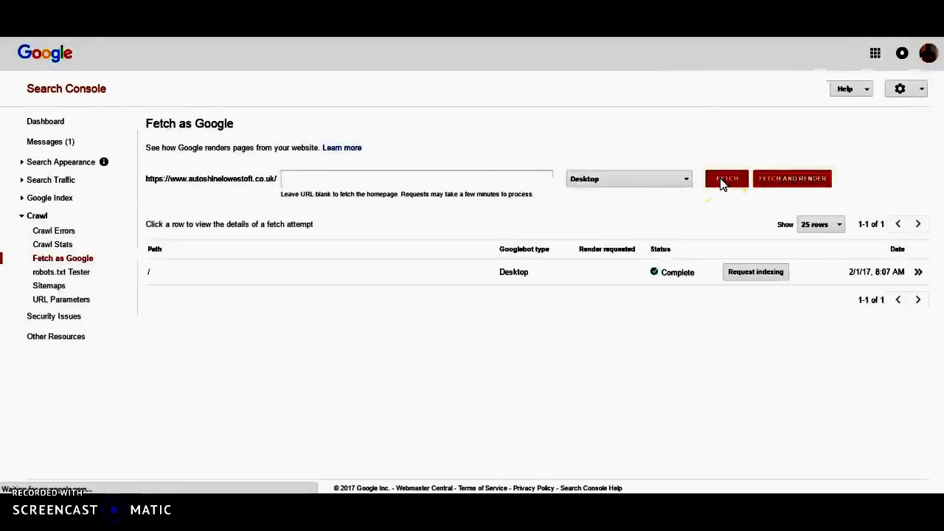
pyautogui.click(740, 278)
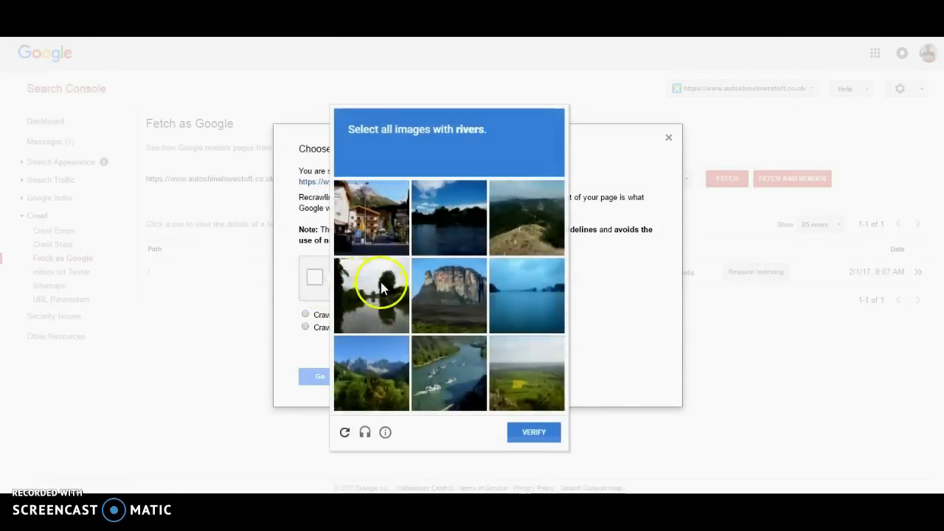
# - Pass the reCAPTCHA and request crawling of the URL and its direct links
pyautogui.click(440, 233)
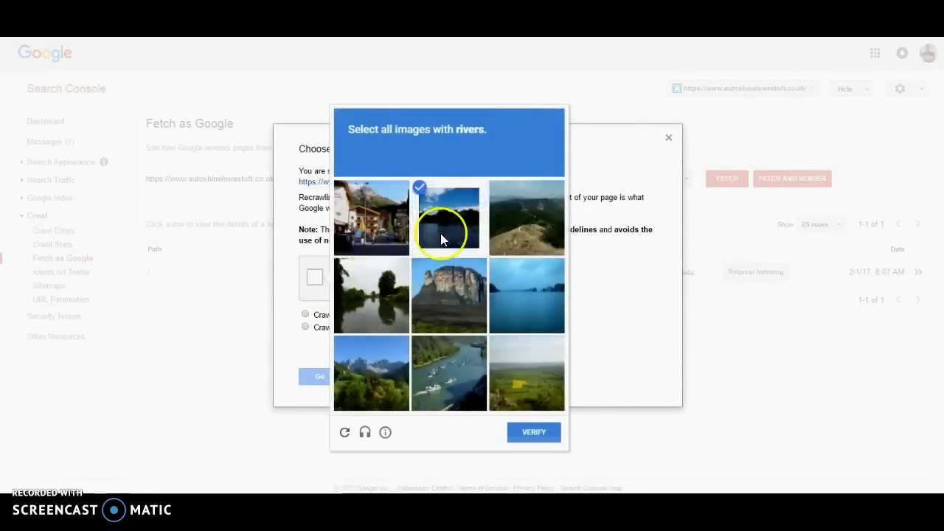
pyautogui.click(369, 310)
pyautogui.click(517, 308)
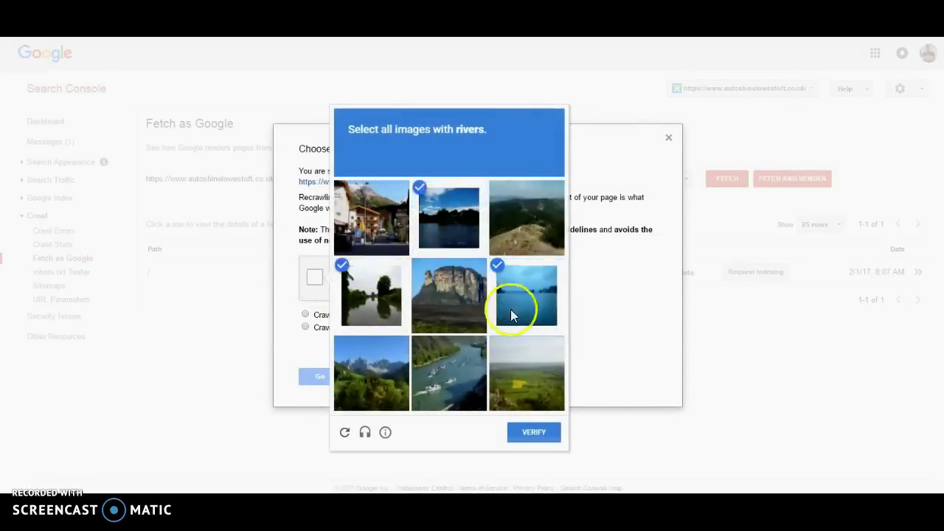
pyautogui.click(427, 371)
pyautogui.click(531, 434)
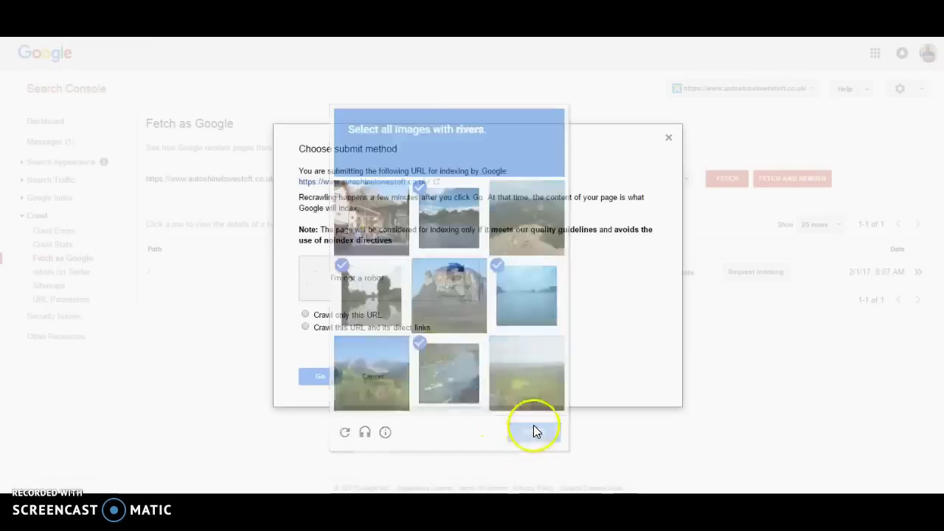
pyautogui.click(306, 327)
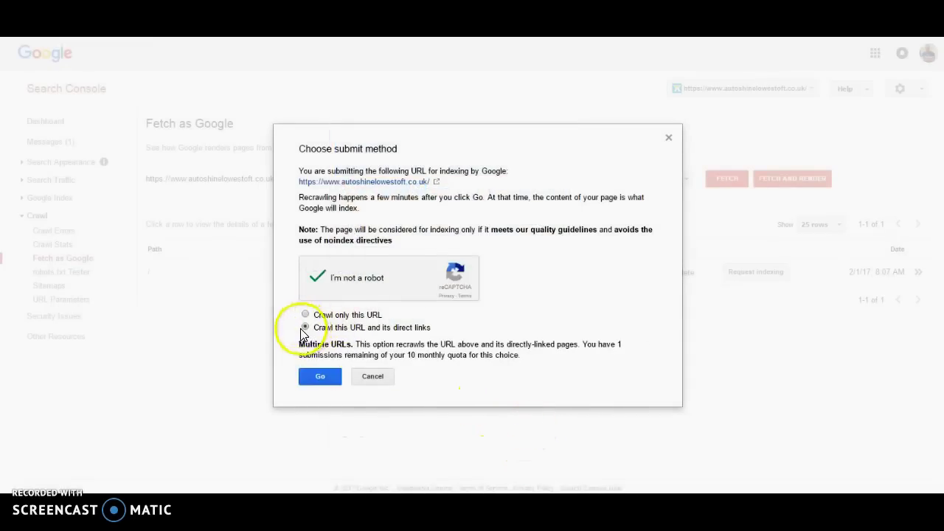
pyautogui.click(320, 377)
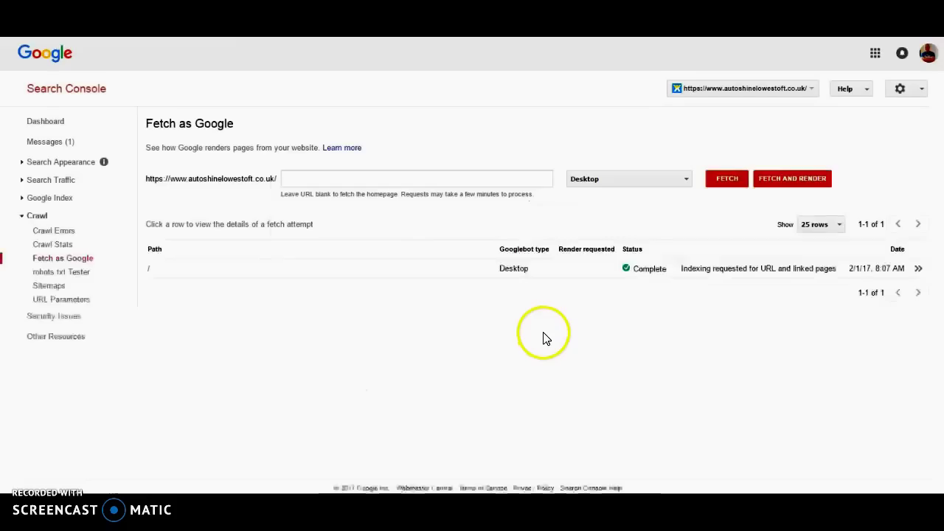
# - Expand Search Traffic to view International Targeting's United Kingdom country target
pyautogui.click(686, 180)
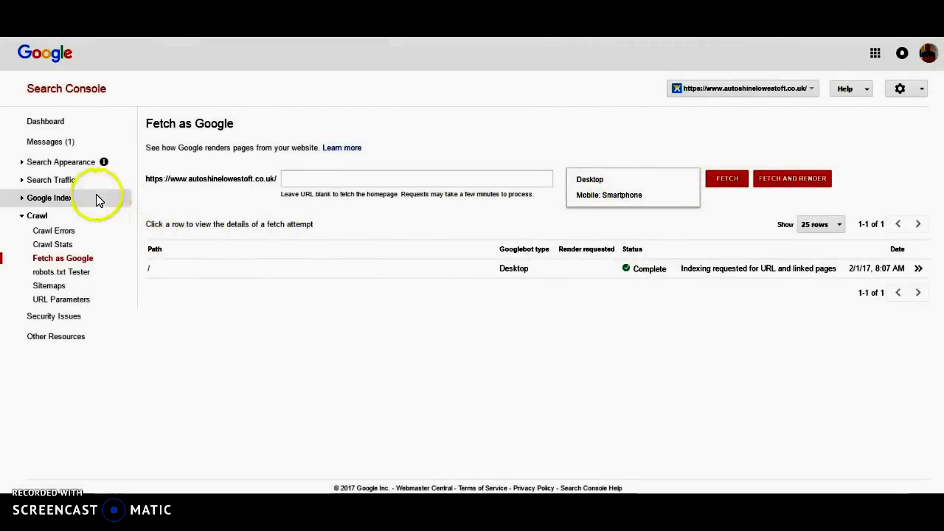
pyautogui.click(59, 182)
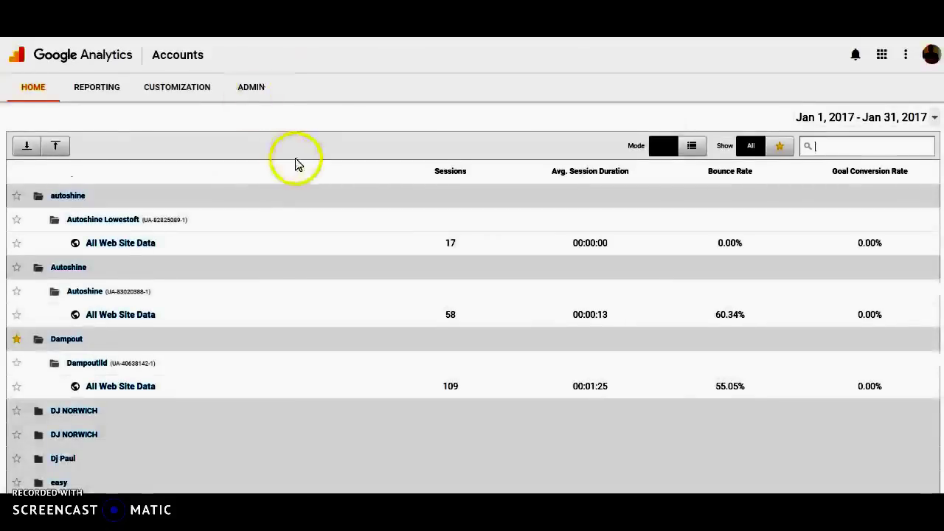
# - Open Admin > Property Settings for the Autoshine Analytics property
pyautogui.scroll(-3, 285, 148)
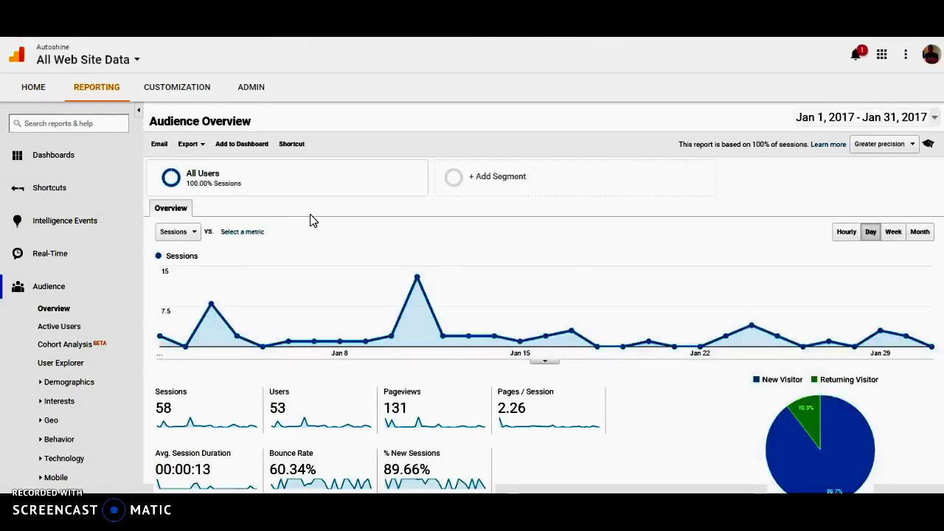
pyautogui.click(251, 93)
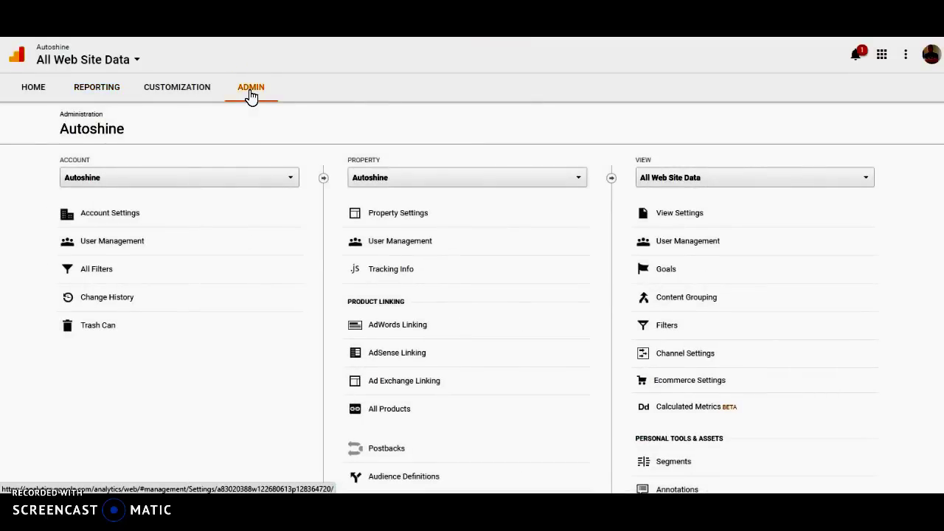
pyautogui.click(426, 213)
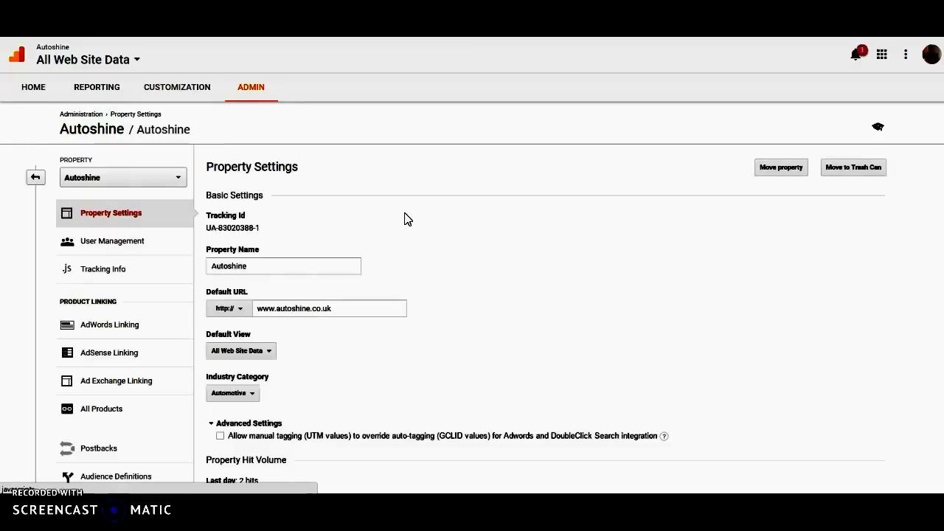
pyautogui.scroll(-2, 404, 218)
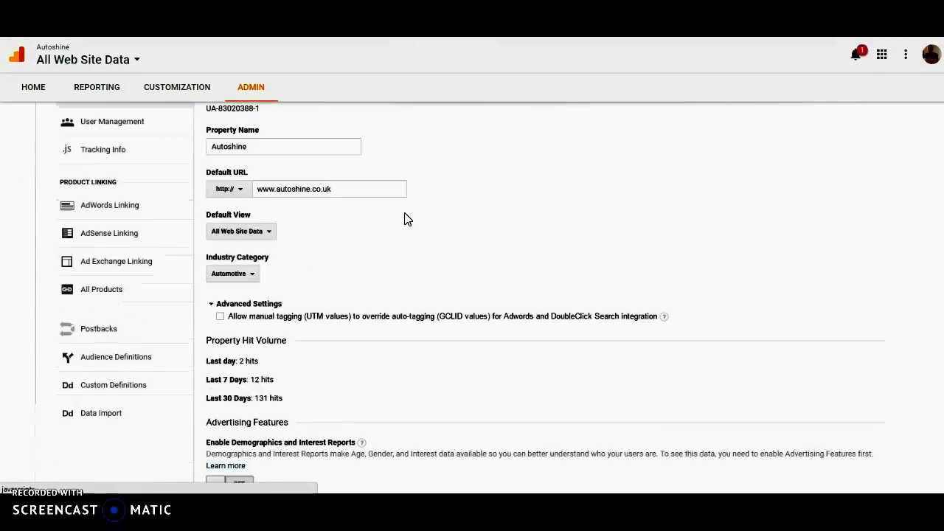
pyautogui.click(241, 193)
pyautogui.click(231, 221)
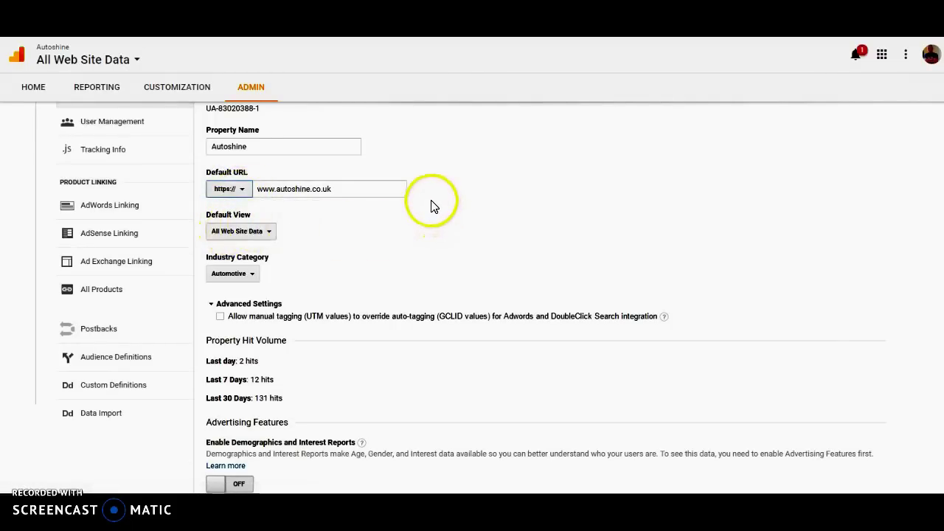
pyautogui.scroll(-5, 433, 205)
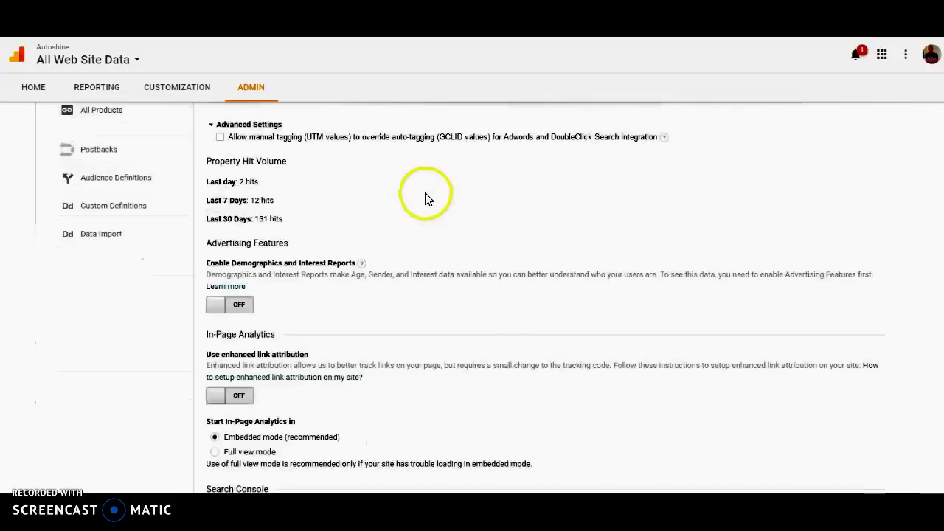
pyautogui.click(227, 448)
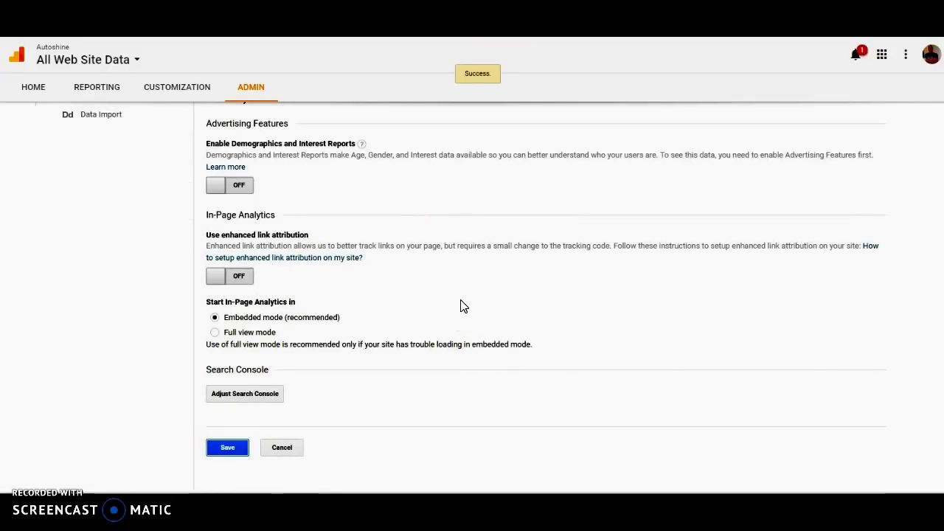
pyautogui.scroll(-1, 431, 304)
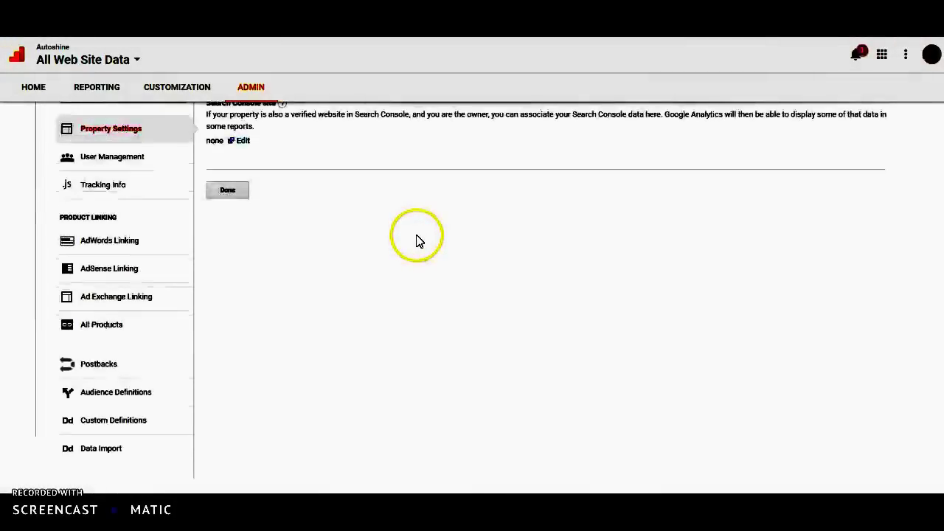
pyautogui.scroll(2, 417, 241)
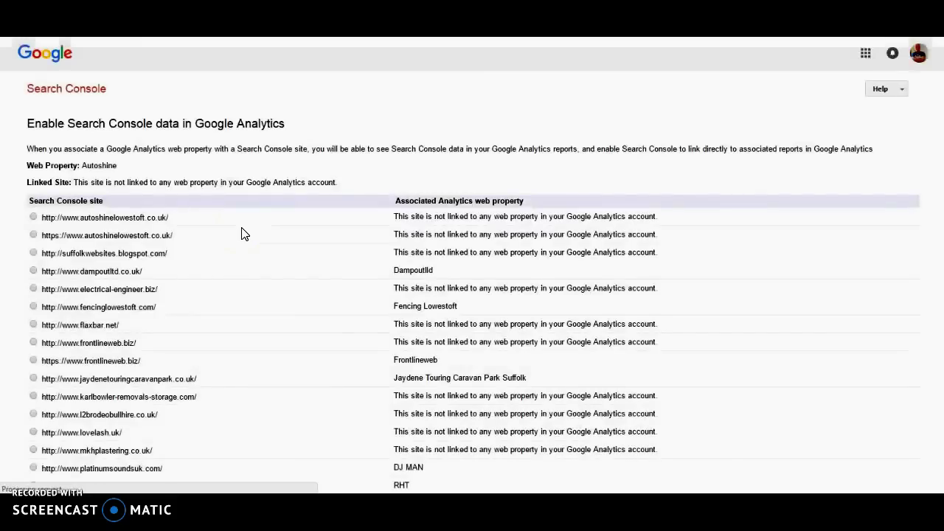
pyautogui.scroll(-1, 238, 231)
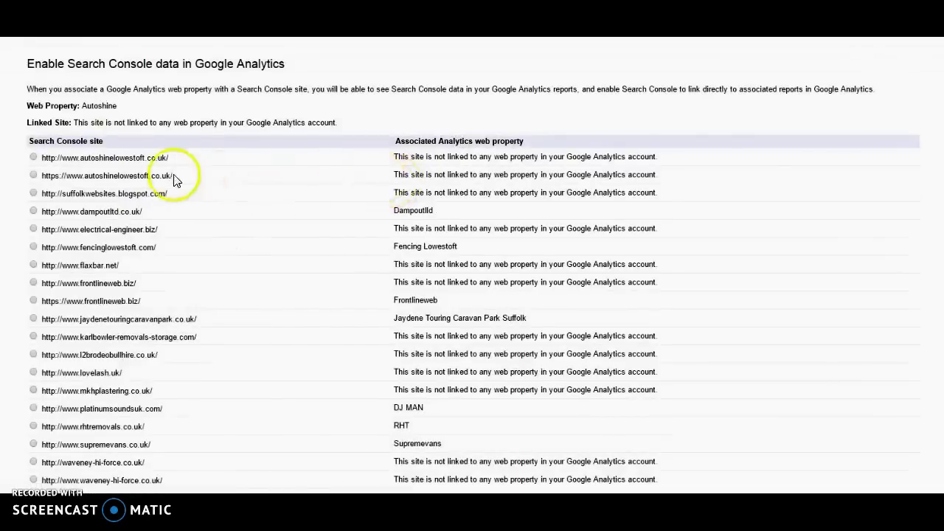
pyautogui.click(33, 177)
pyautogui.scroll(-2, 225, 203)
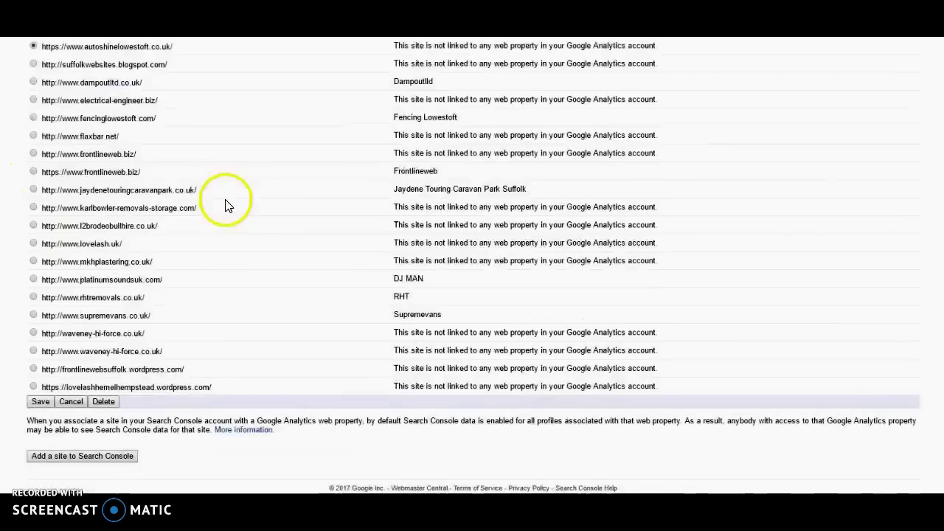
pyautogui.click(41, 405)
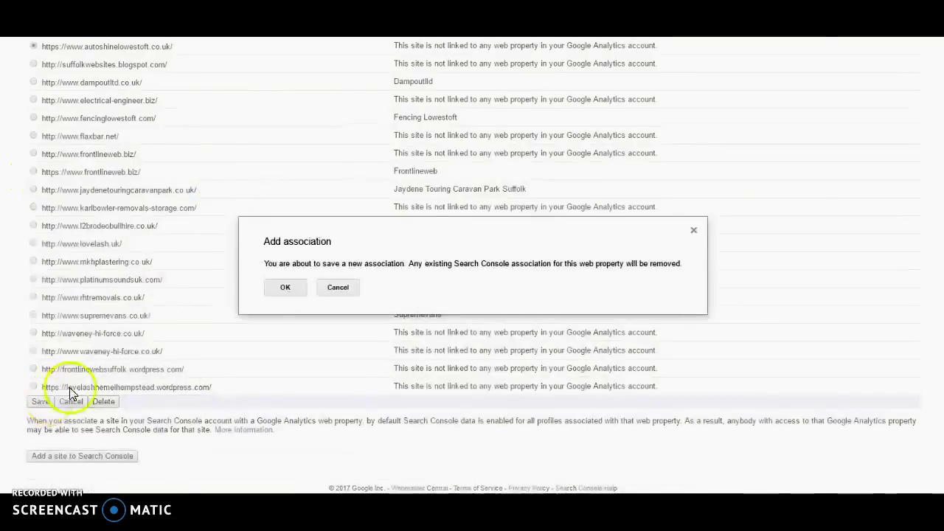
pyautogui.click(285, 288)
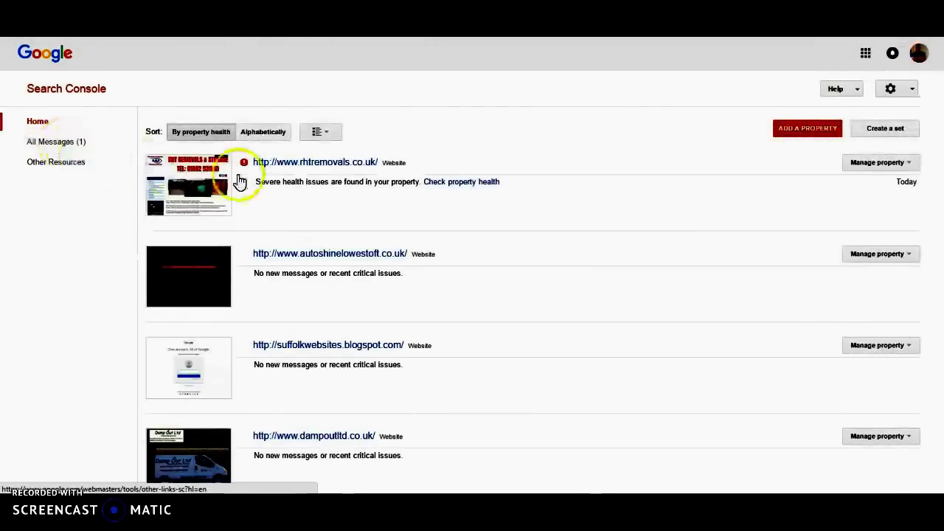
pyautogui.scroll(-3, 291, 196)
pyautogui.scroll(3, 92, 140)
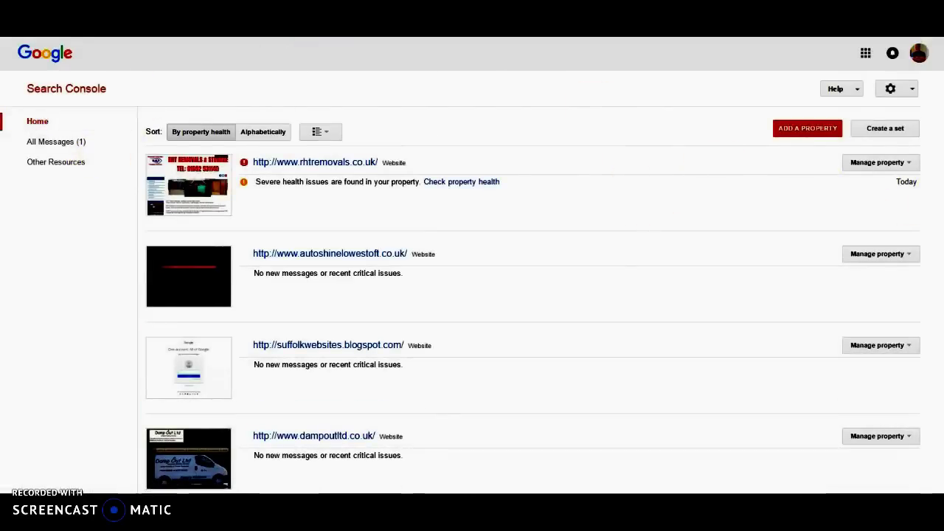
pyautogui.scroll(-2, 472, 295)
pyautogui.scroll(2, 472, 295)
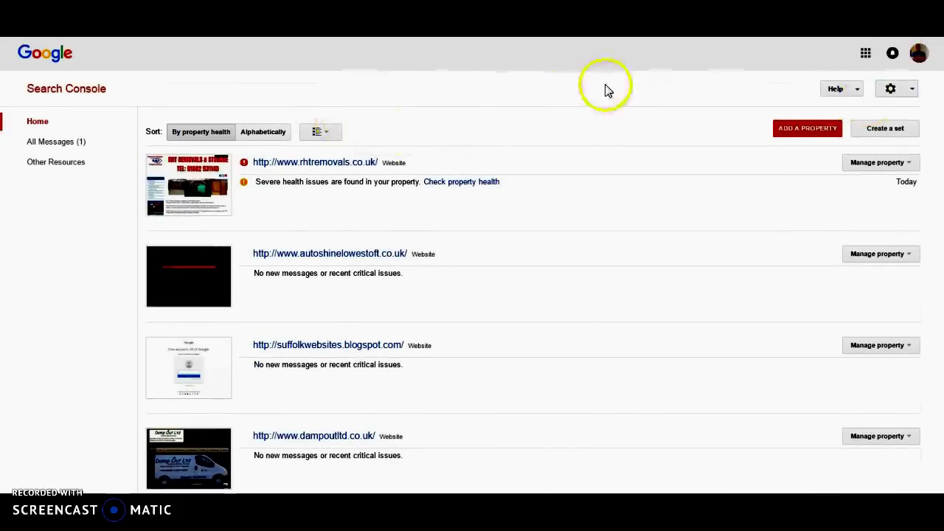
pyautogui.scroll(-2, 472, 295)
pyautogui.scroll(2, 472, 295)
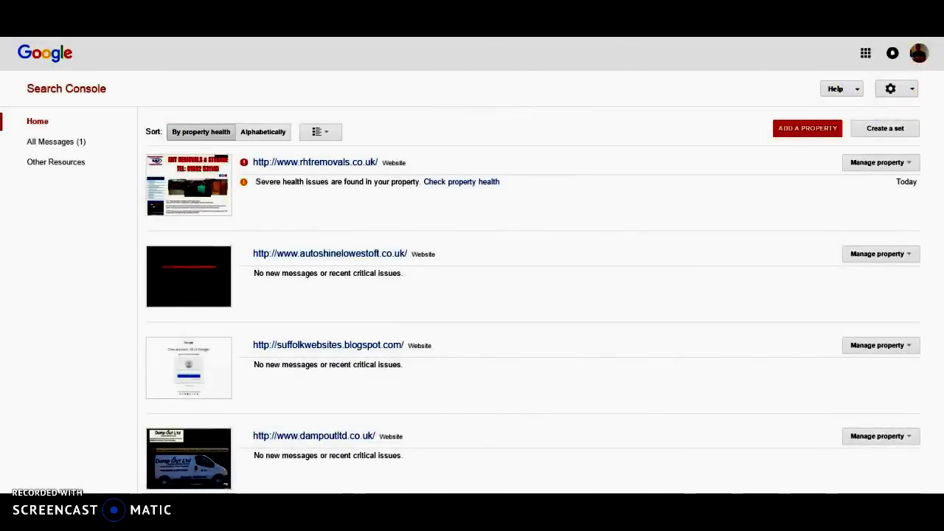
pyautogui.scroll(-2, 940, 88)
pyautogui.scroll(2, 940, 89)
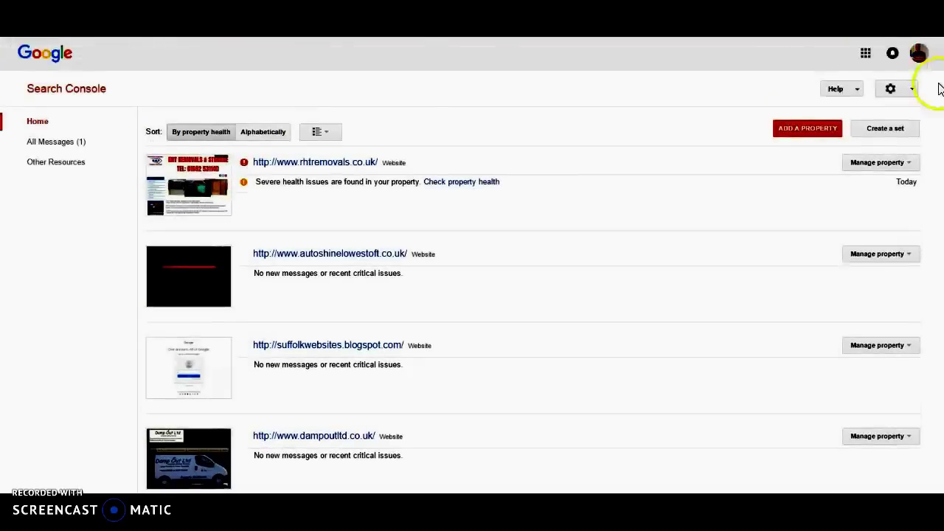